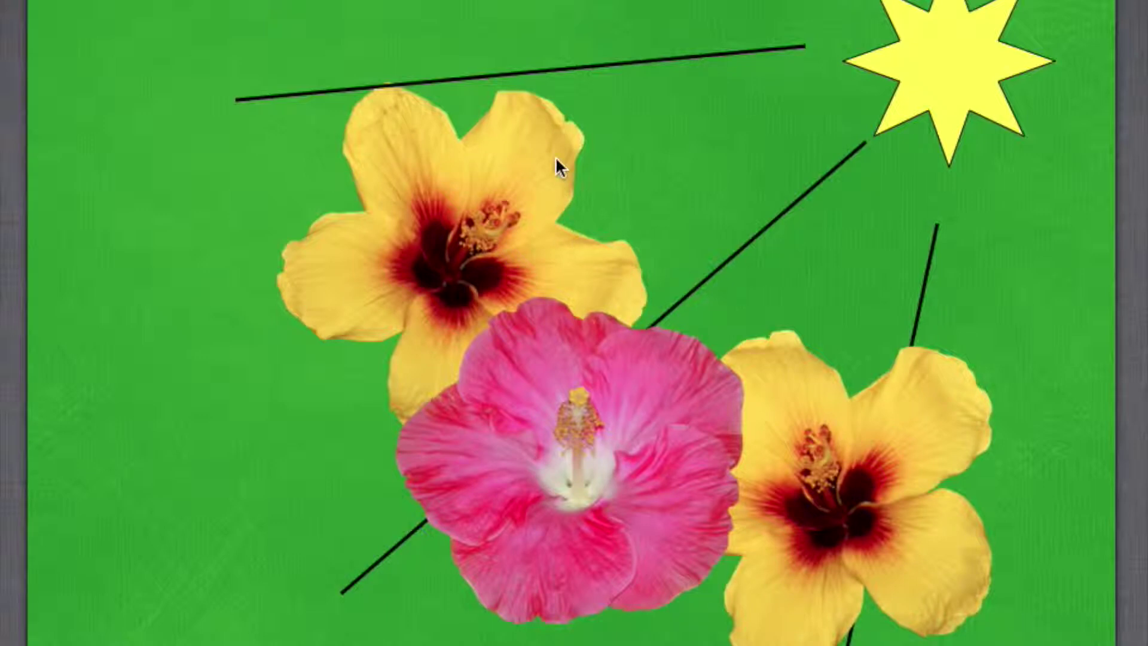
- Turn on the shadow for the upper yellow flower and set its angle to 60°, matching the line from the sun
left_click(522, 144)
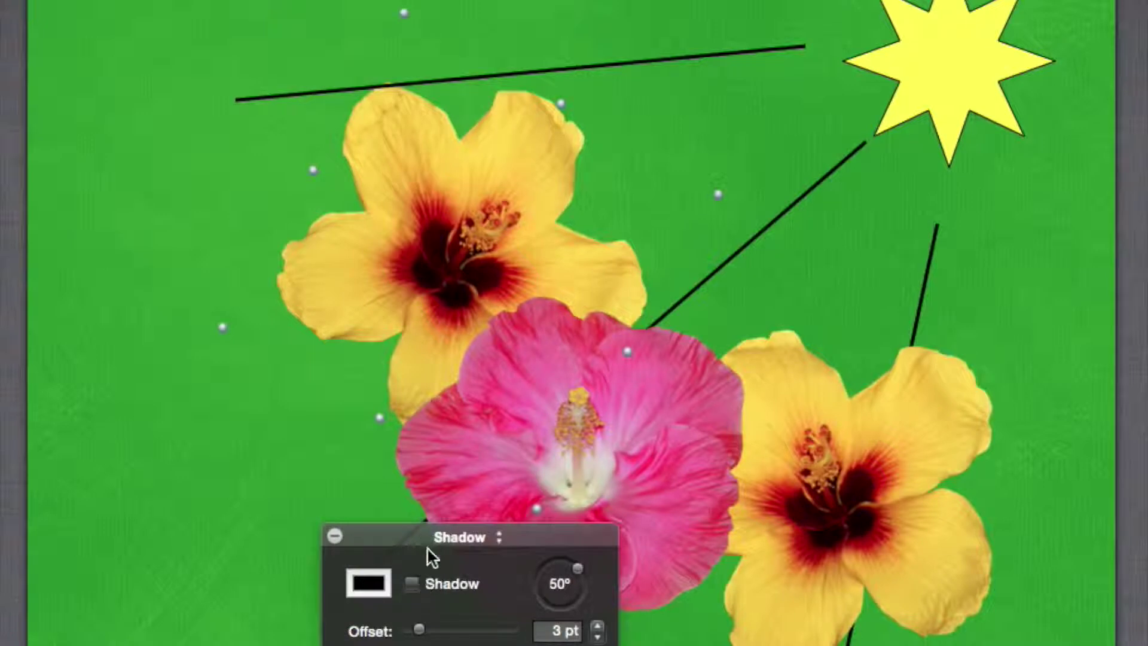
left_click(412, 583)
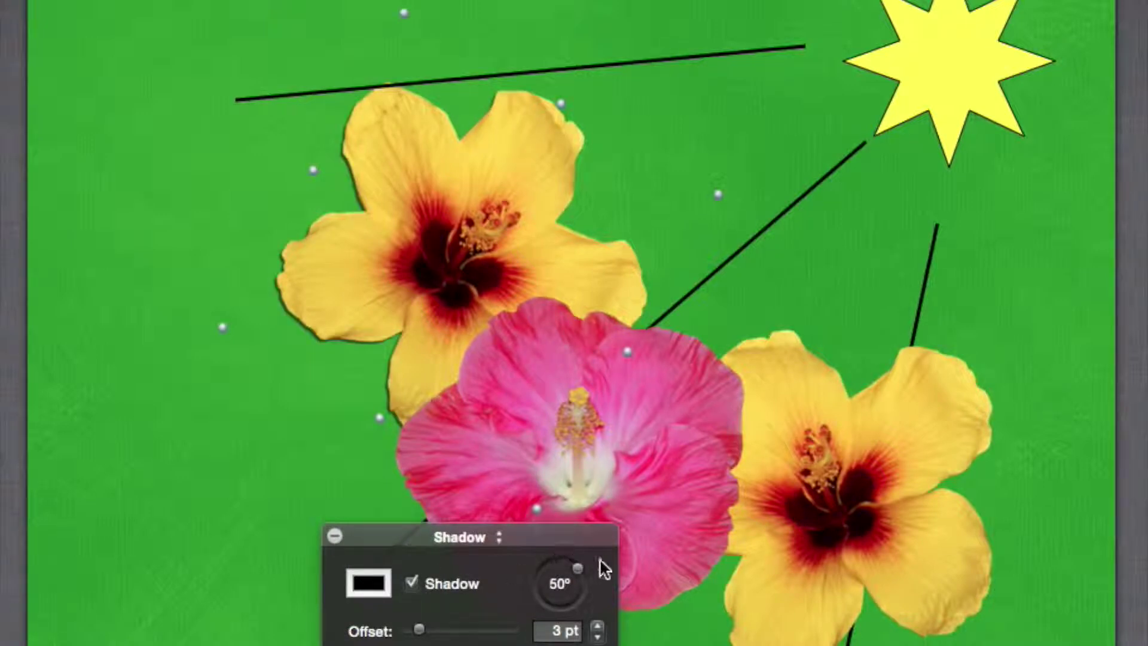
left_click_drag(555, 548, 543, 181)
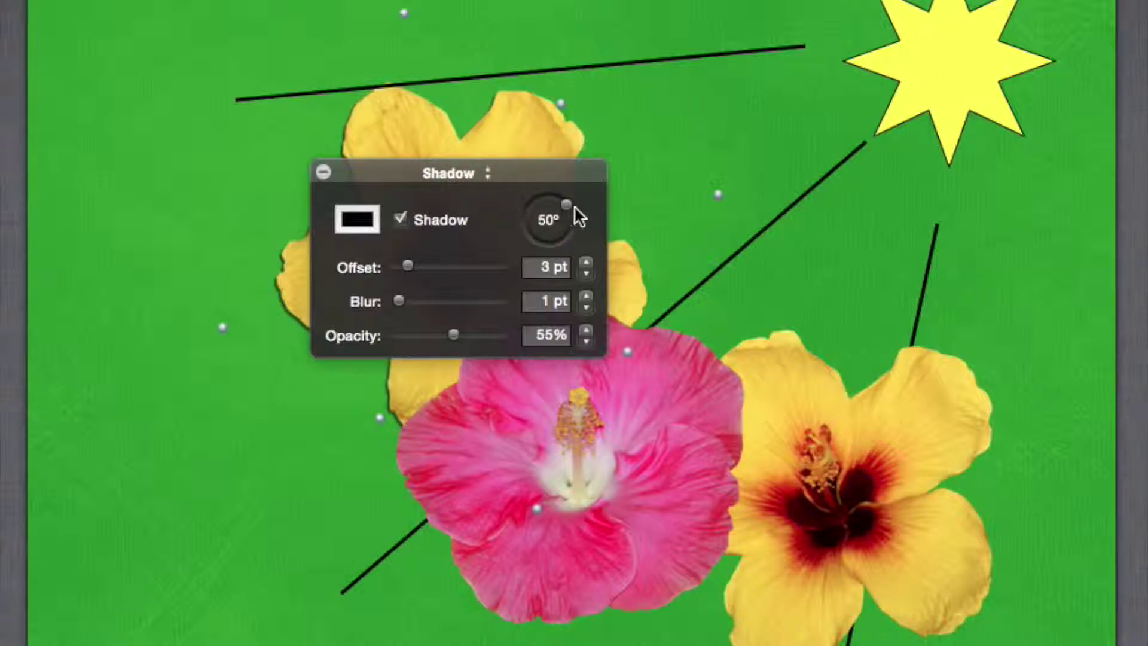
left_click_drag(569, 205, 574, 207)
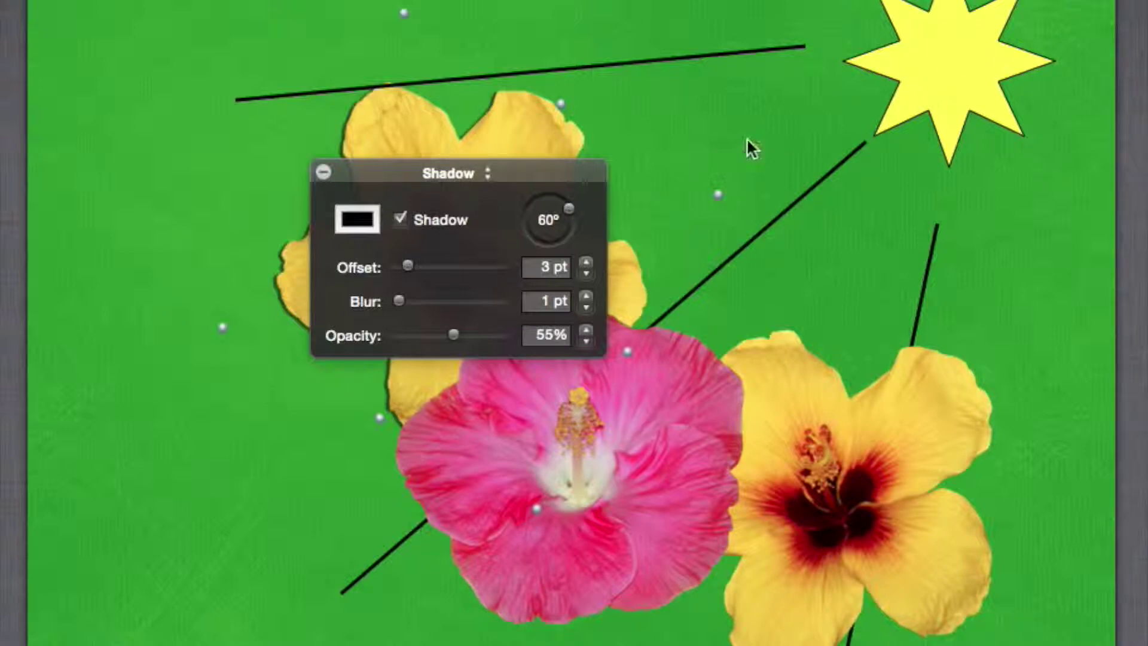
left_click_drag(523, 171, 714, 45)
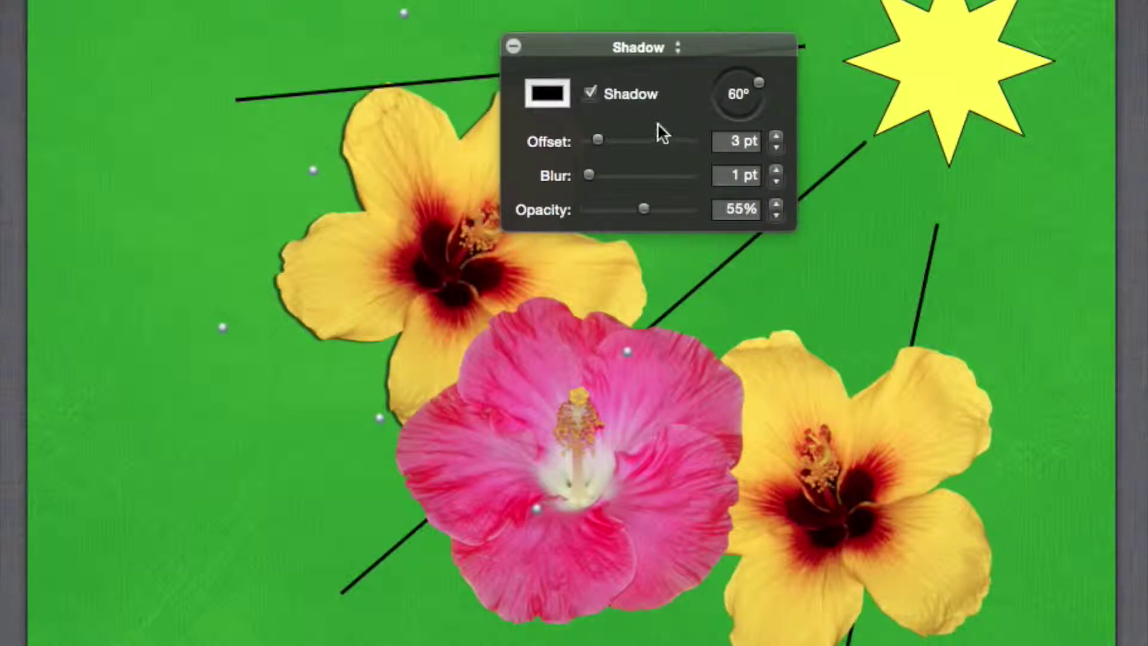
- Set the upper yellow flower's shadow offset to 5 pt and its blur to 6 pt
mouse_move(603, 140)
left_mouse_down()
mouse_move(684, 150)
mouse_move(594, 150)
left_mouse_up()
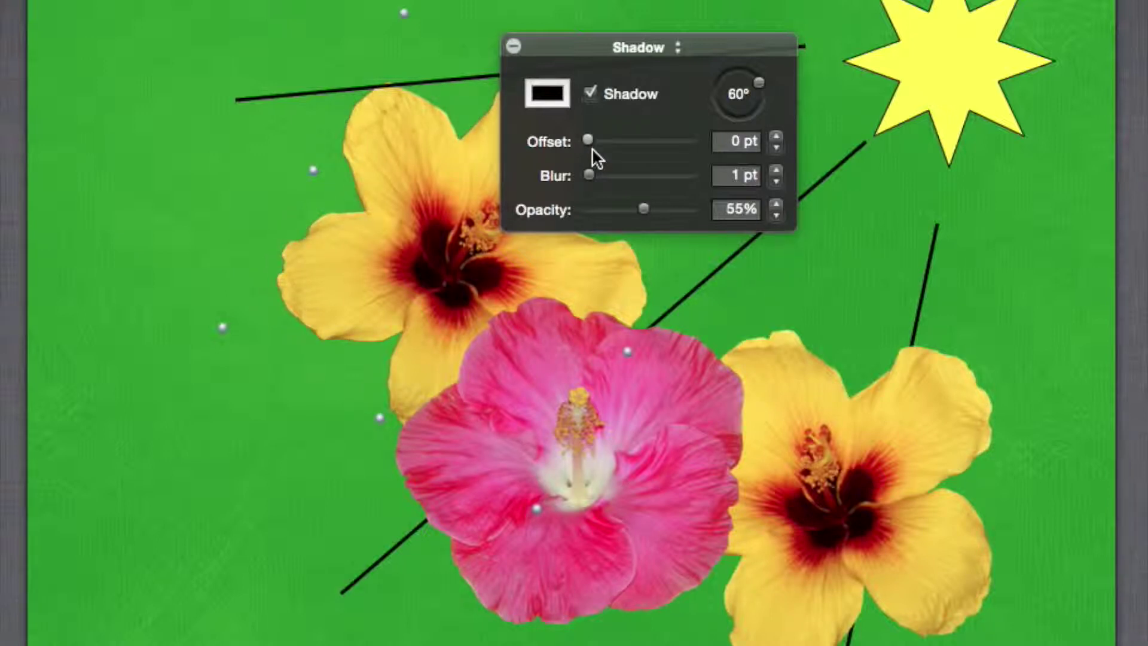
left_click_drag(596, 149, 605, 153)
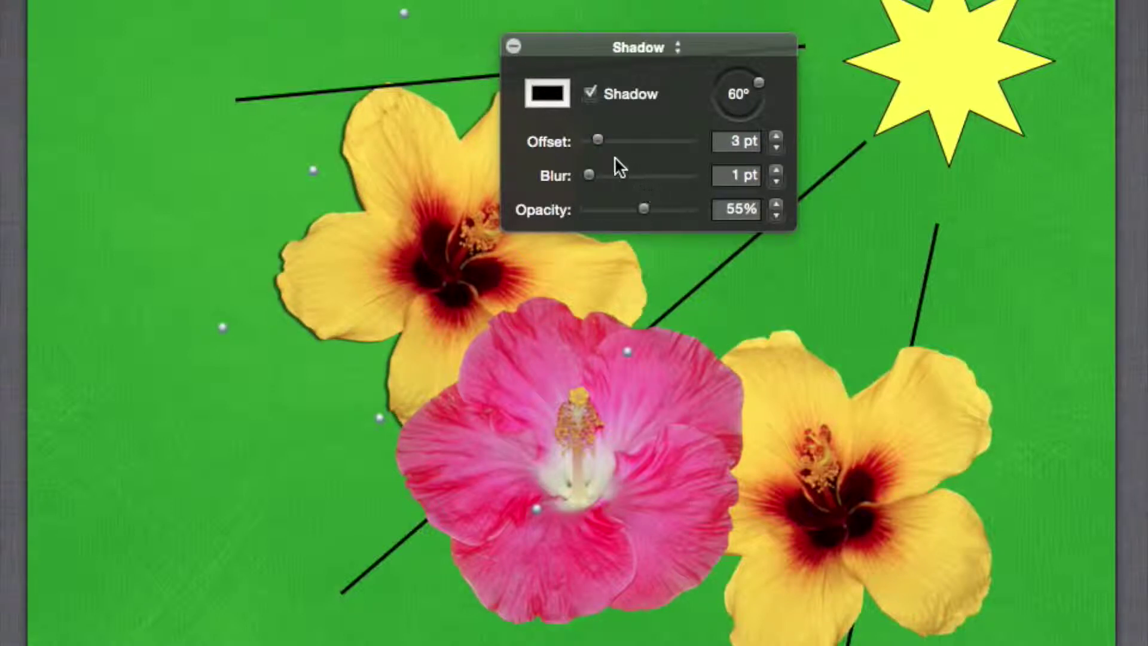
left_click_drag(600, 136, 608, 138)
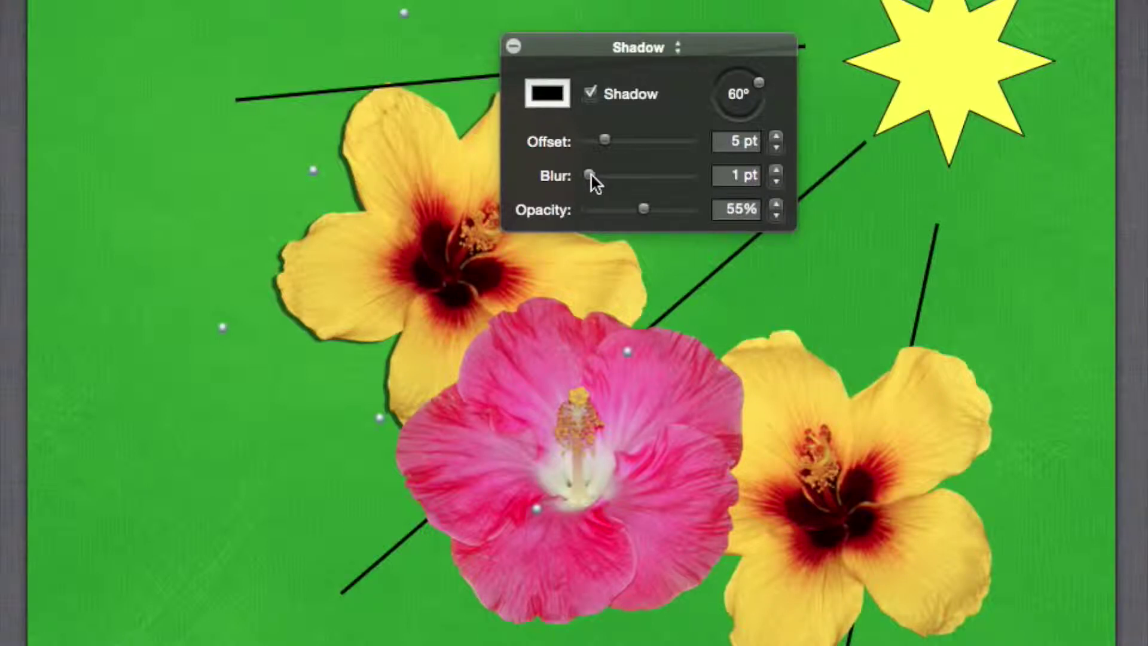
left_click_drag(592, 173, 598, 174)
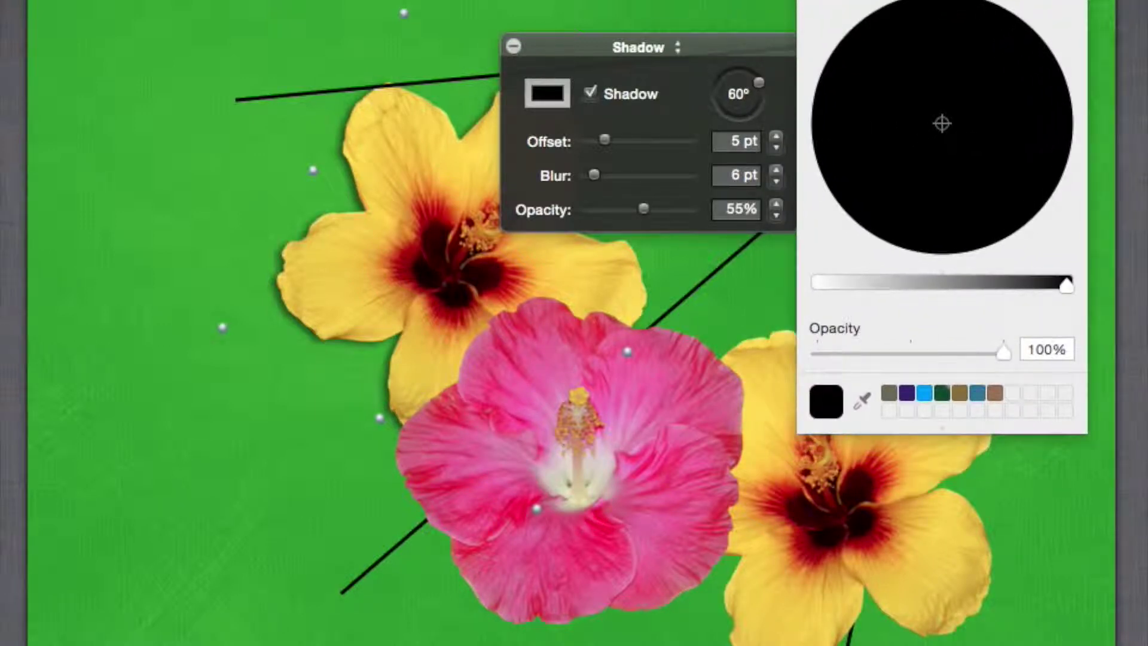
- Colour the upper yellow flower's shadow a darker shade of the sampled green background and store that colour as a swatch
left_click(858, 403)
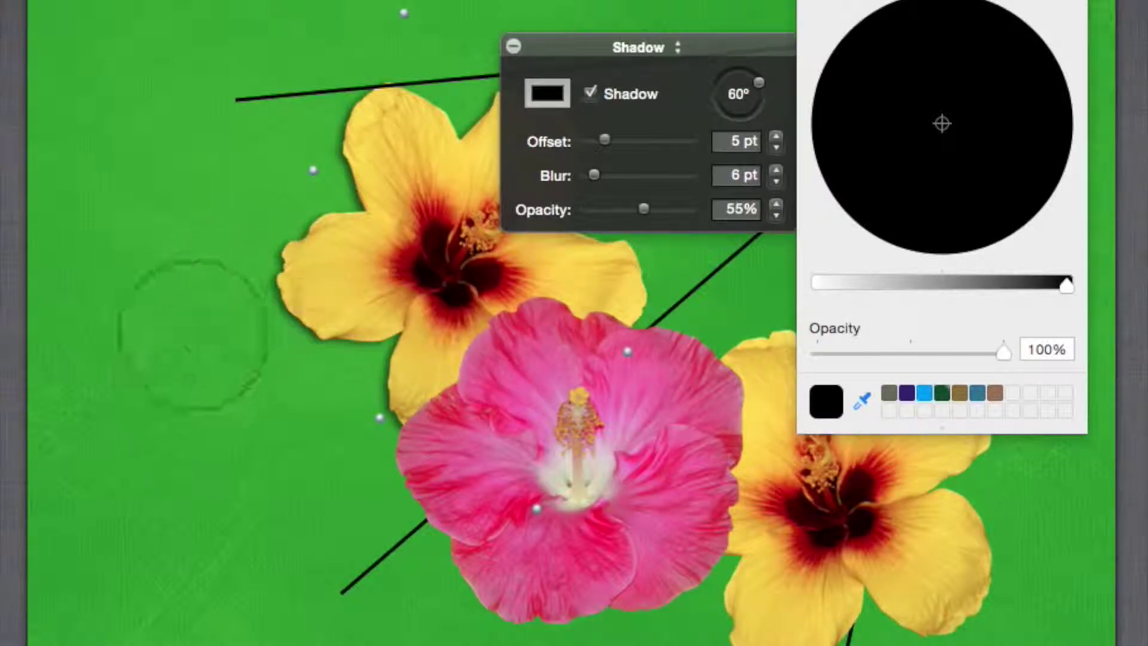
left_click(188, 378)
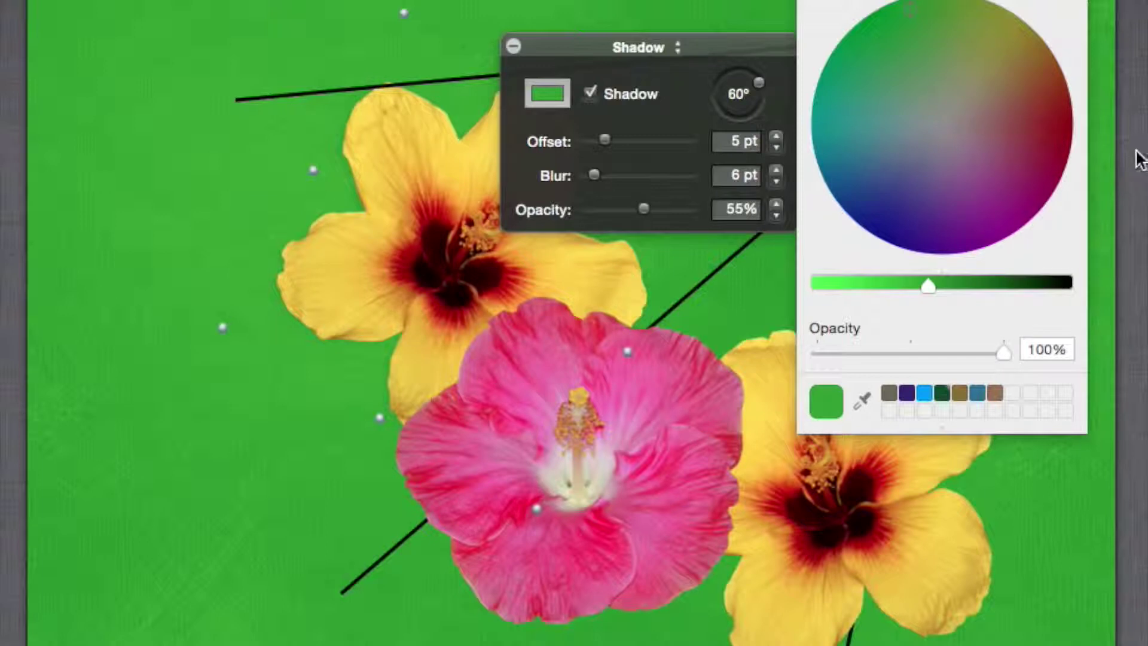
left_click(1003, 285)
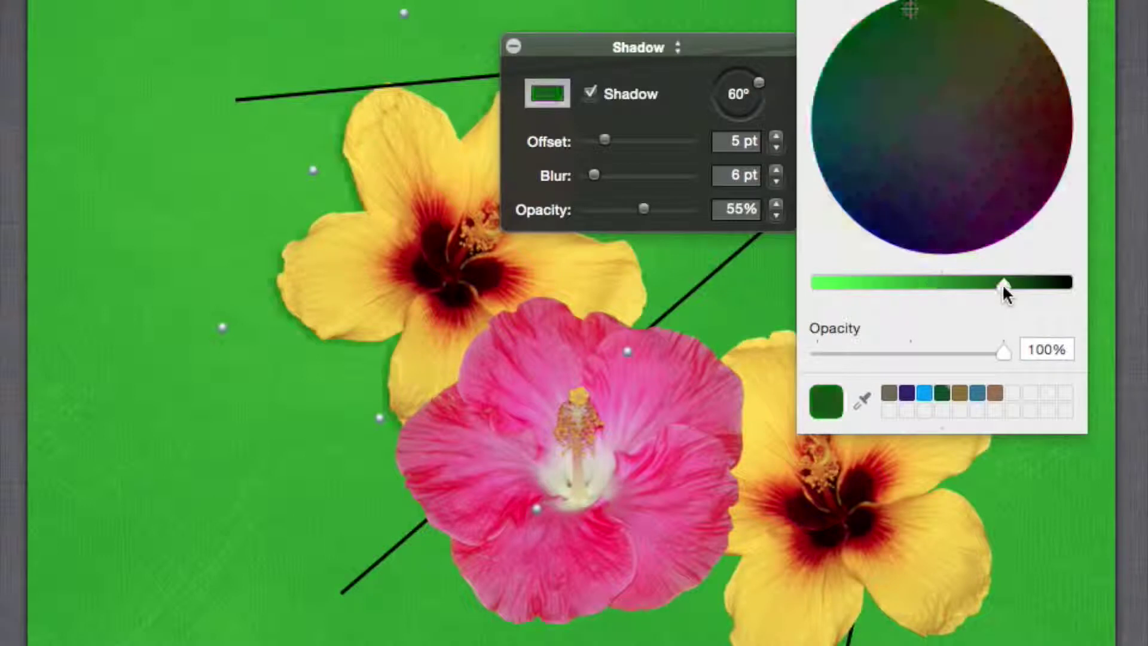
mouse_move(1003, 284)
left_mouse_down()
mouse_move(1016, 285)
mouse_move(997, 287)
left_mouse_up()
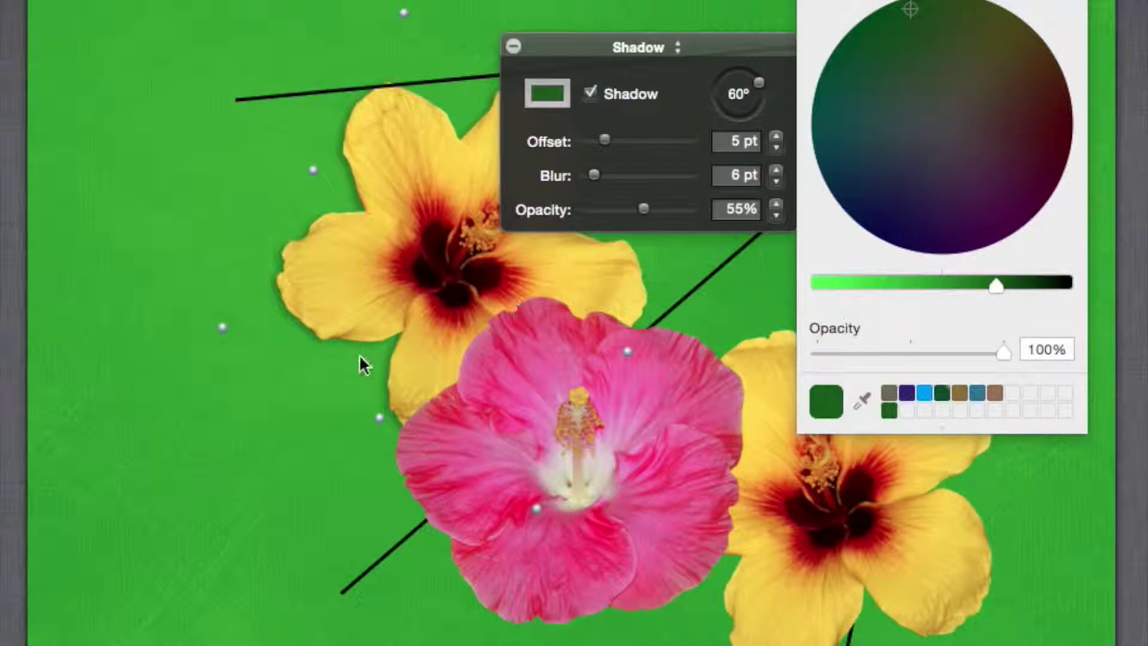
key("Escape")
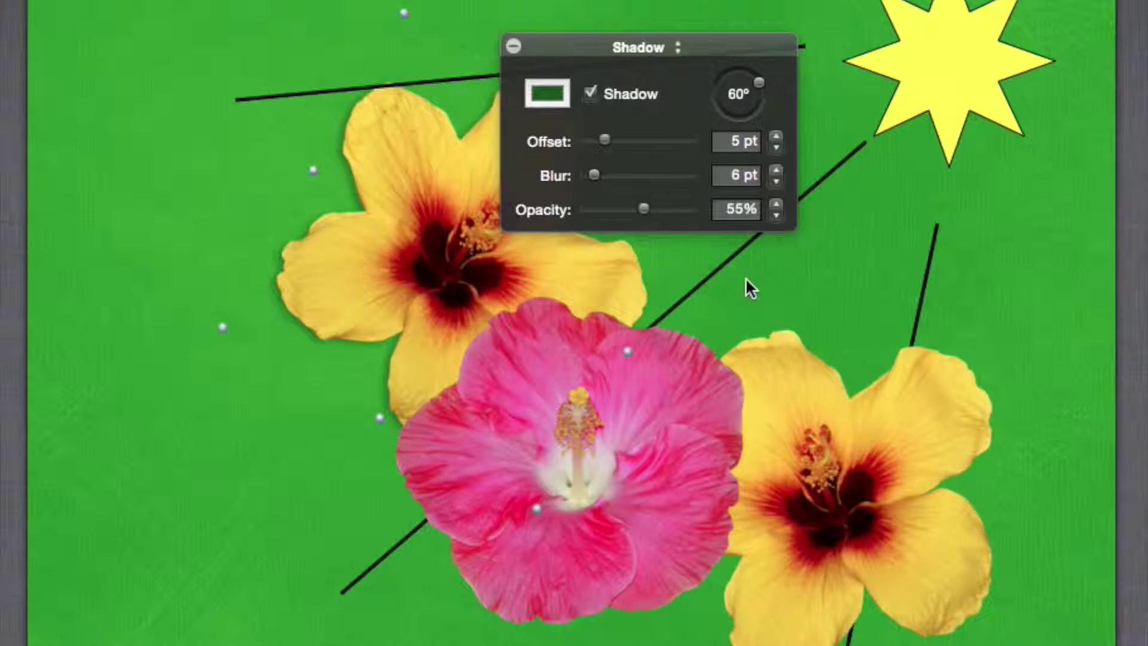
- Set the shadow offset of the lower yellow flower to 6 pt and its blur to 5 pt
left_click(733, 332)
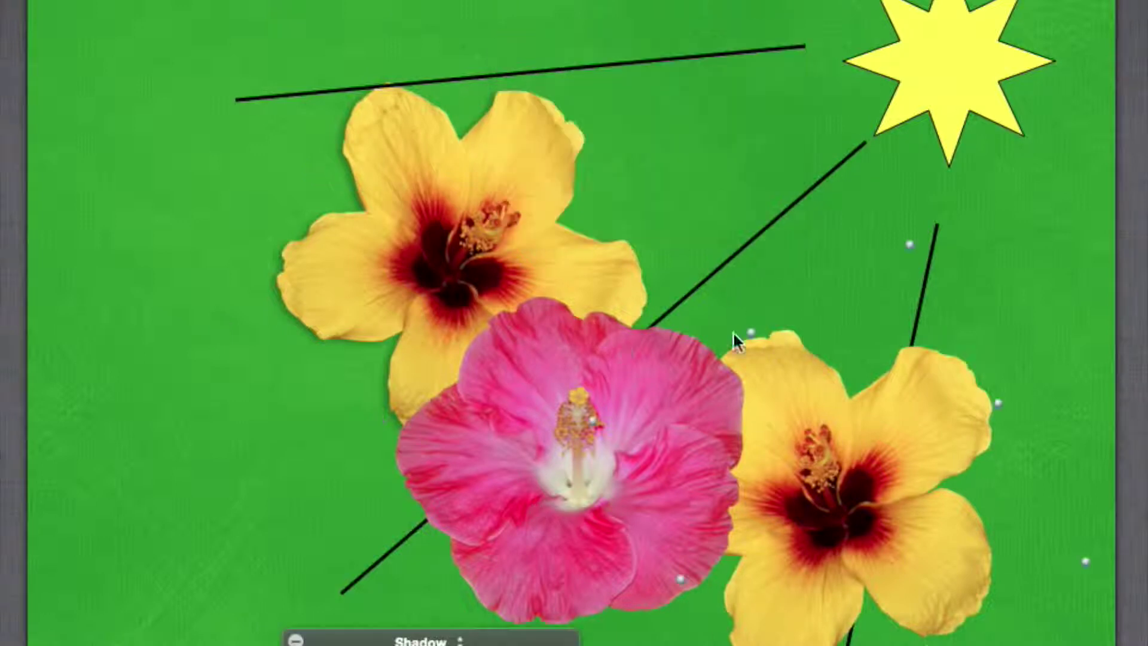
left_click(595, 353)
left_click(878, 428)
left_click_drag(485, 643, 890, 434)
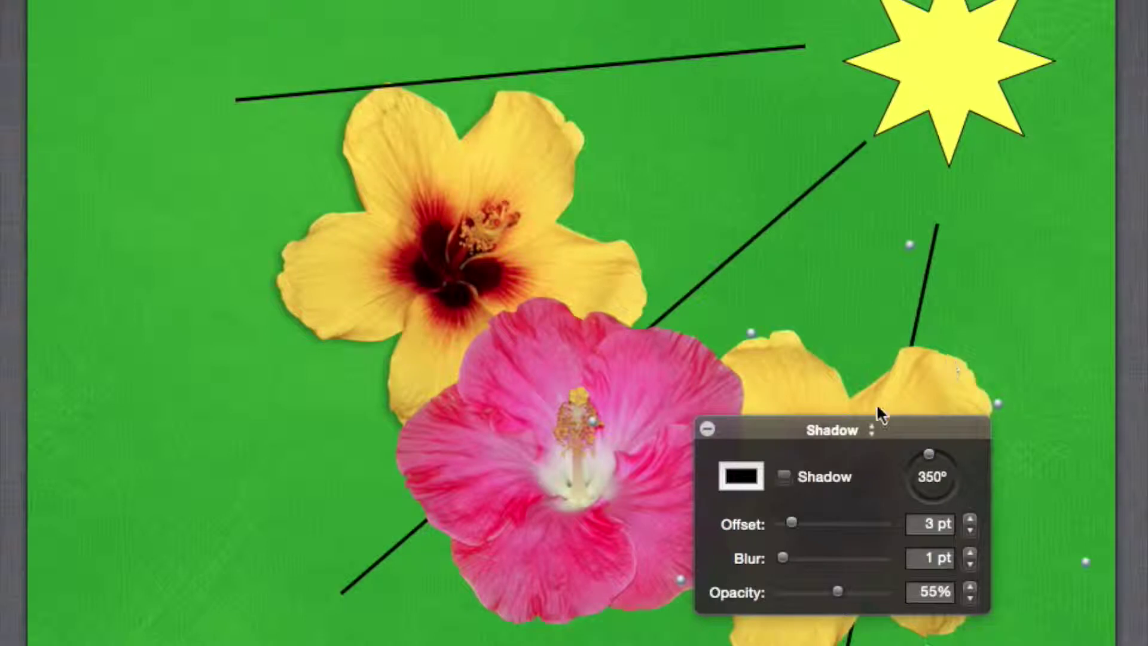
left_click_drag(790, 522, 790, 558)
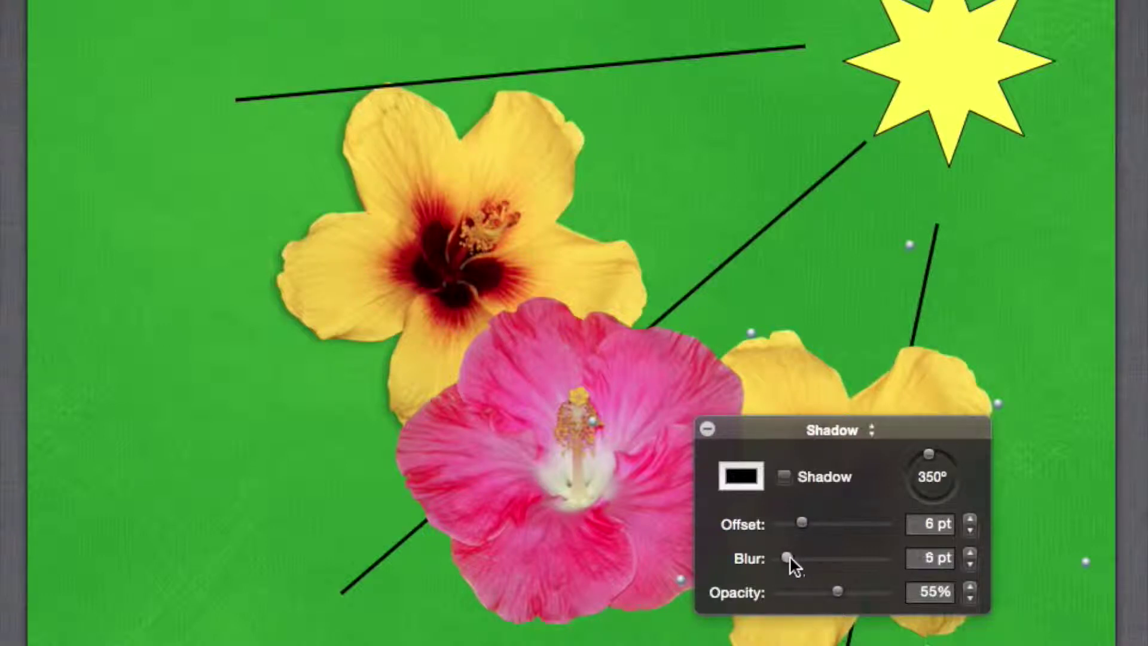
- Turn on the lower yellow flower's shadow and colour it with the saved dark green swatch
left_click(781, 479)
left_click(744, 481)
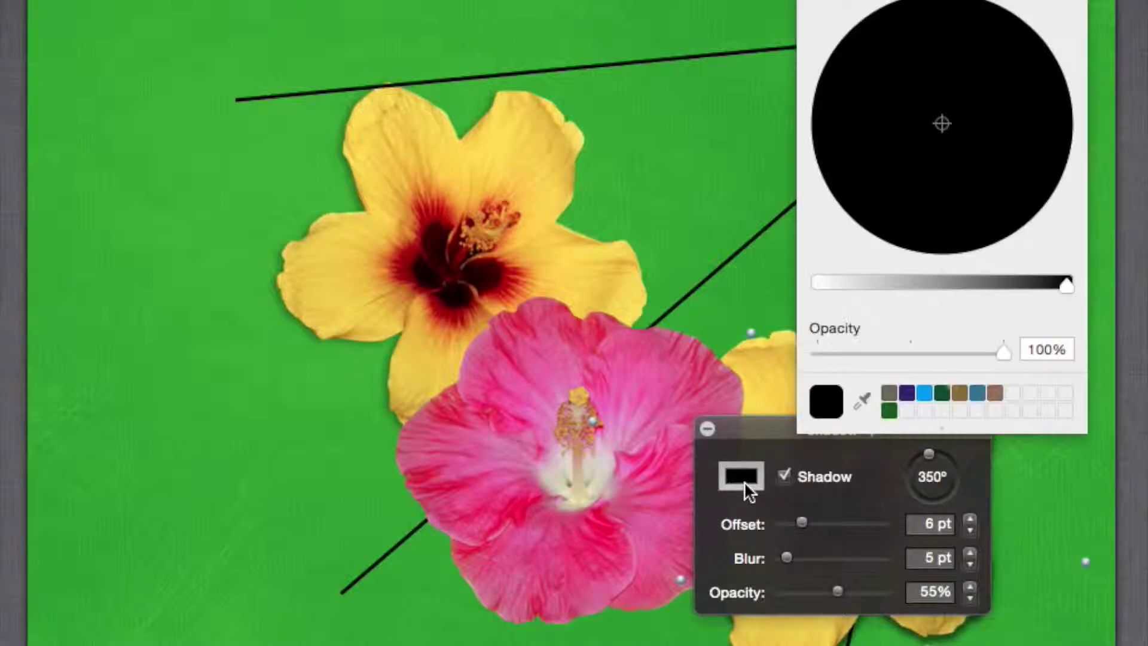
left_click(889, 410)
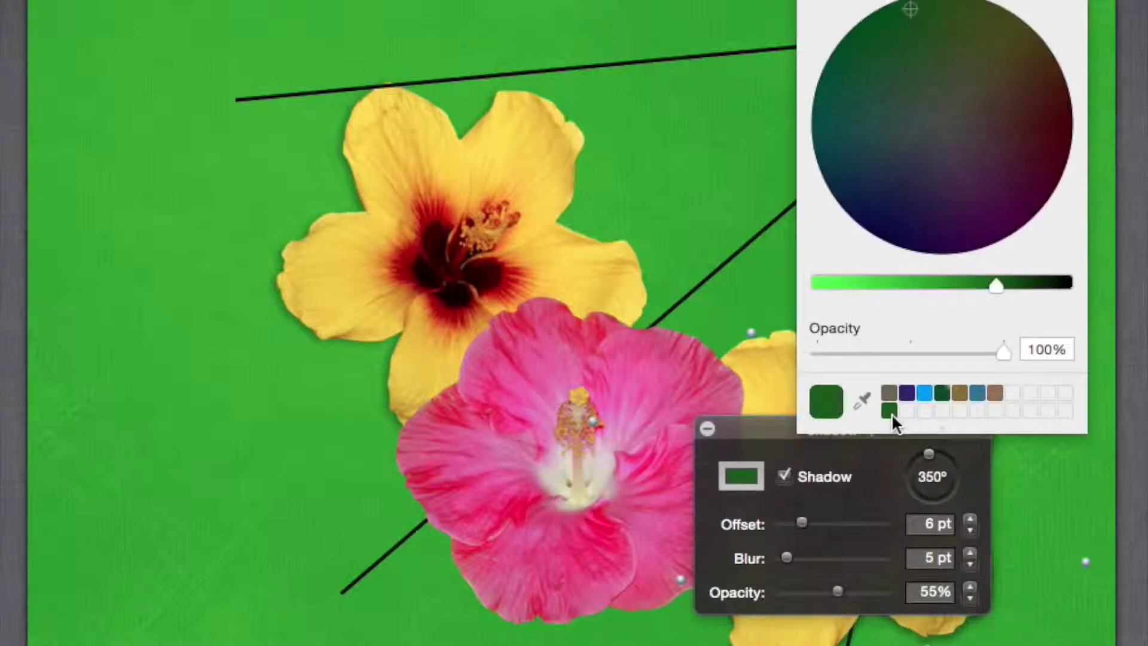
left_click(836, 227)
left_click(813, 274)
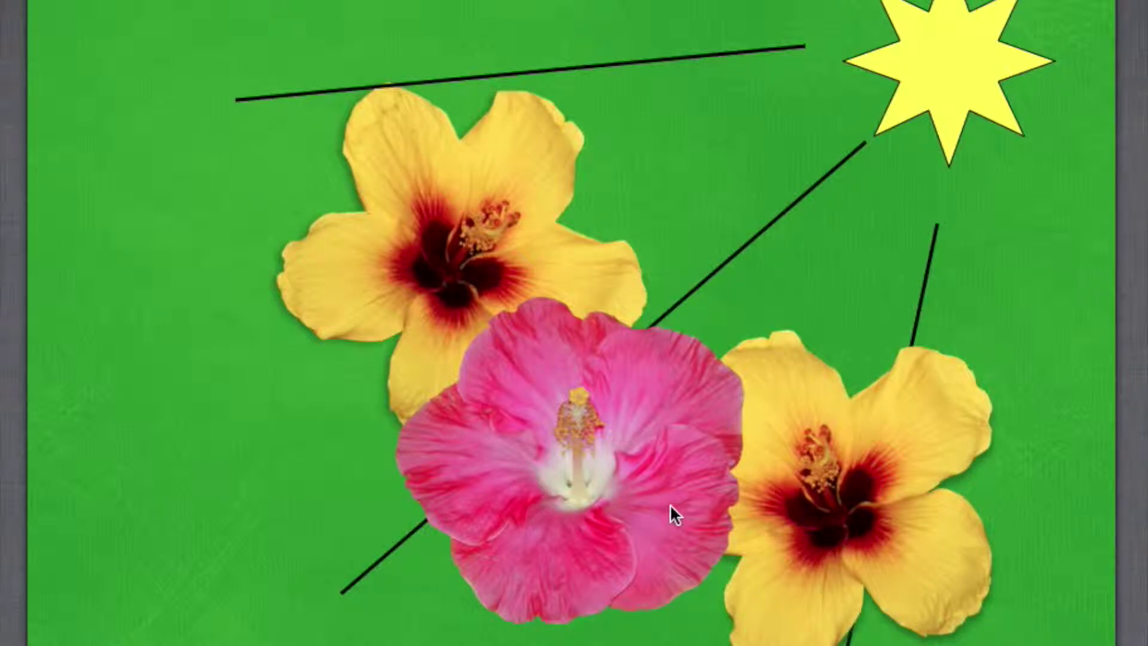
- Turn on the shadow for the pink flower and set its angle to 30°
left_click(677, 451)
left_click(252, 639)
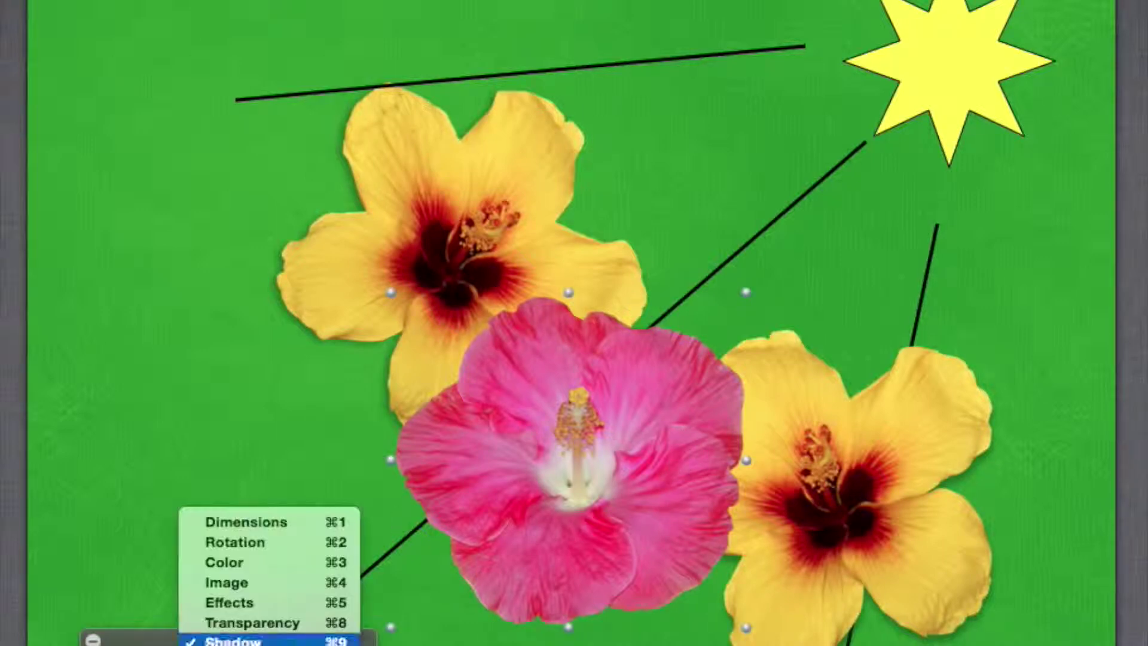
key("Escape")
left_click(289, 626)
left_click_drag(630, 272, 646, 381)
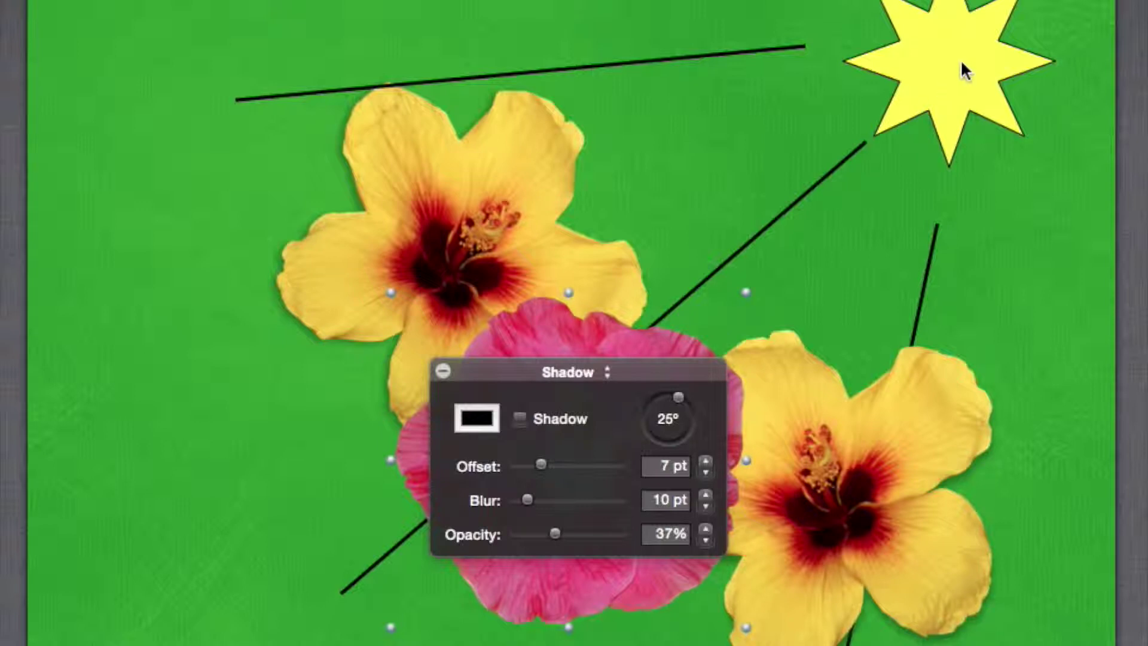
left_click_drag(679, 397, 680, 398)
left_click(520, 419)
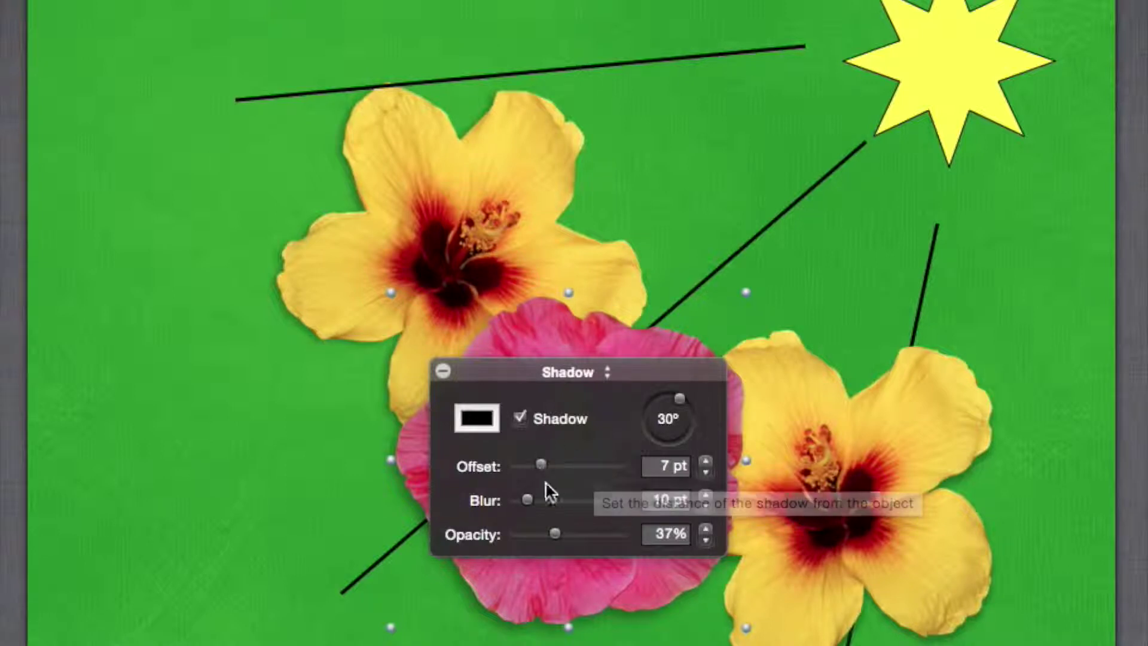
- Set the pink flower's shadow offset to 10 pt and its colour to the saved dark green swatch
left_click_drag(541, 465, 557, 465)
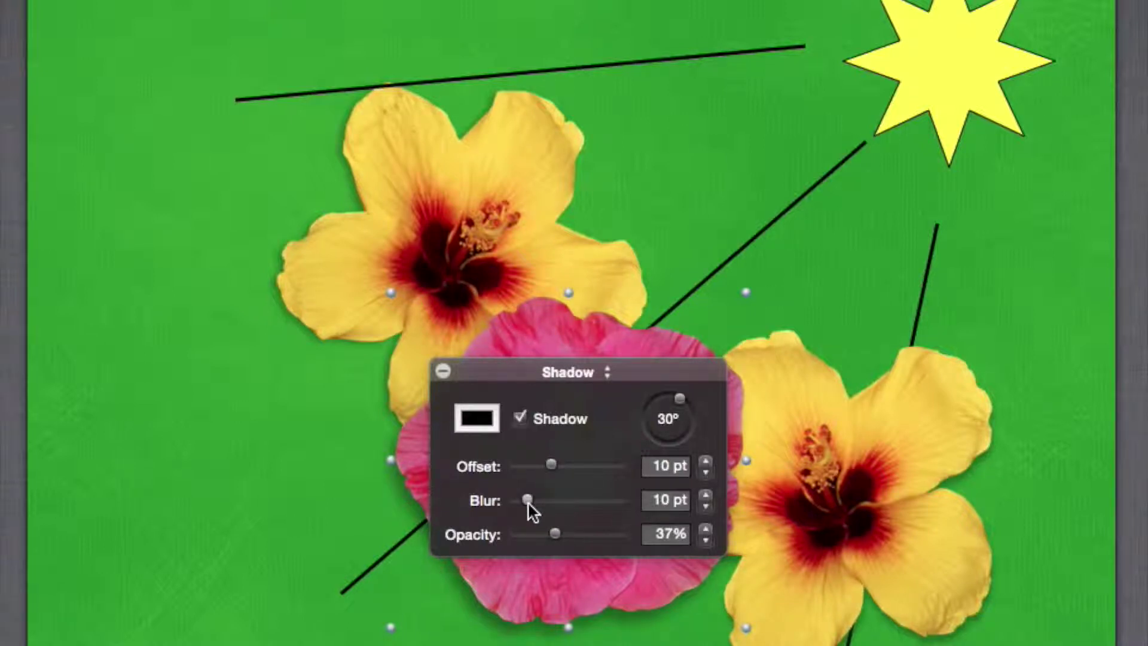
left_click_drag(529, 505, 527, 502)
left_click(479, 419)
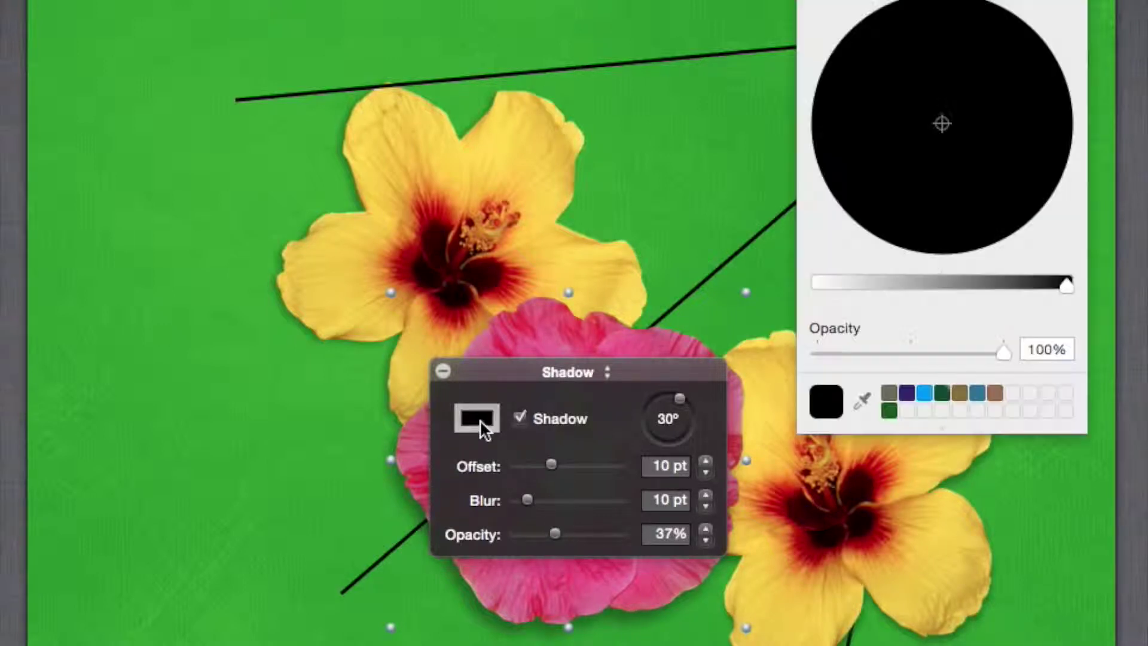
left_click(889, 410)
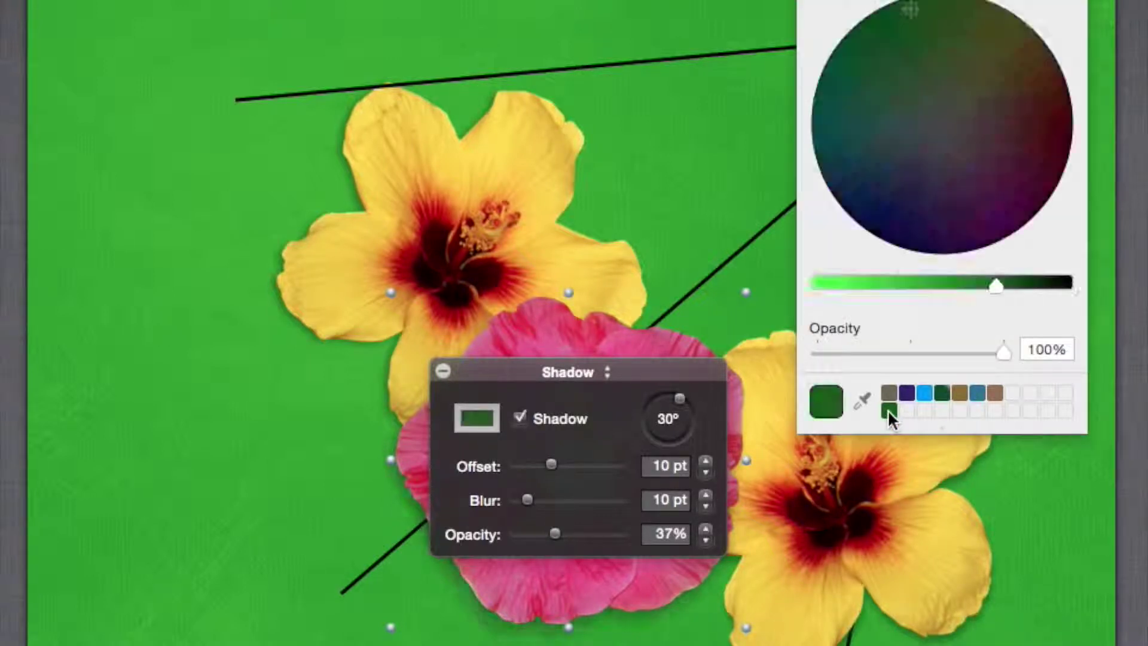
left_click(656, 643)
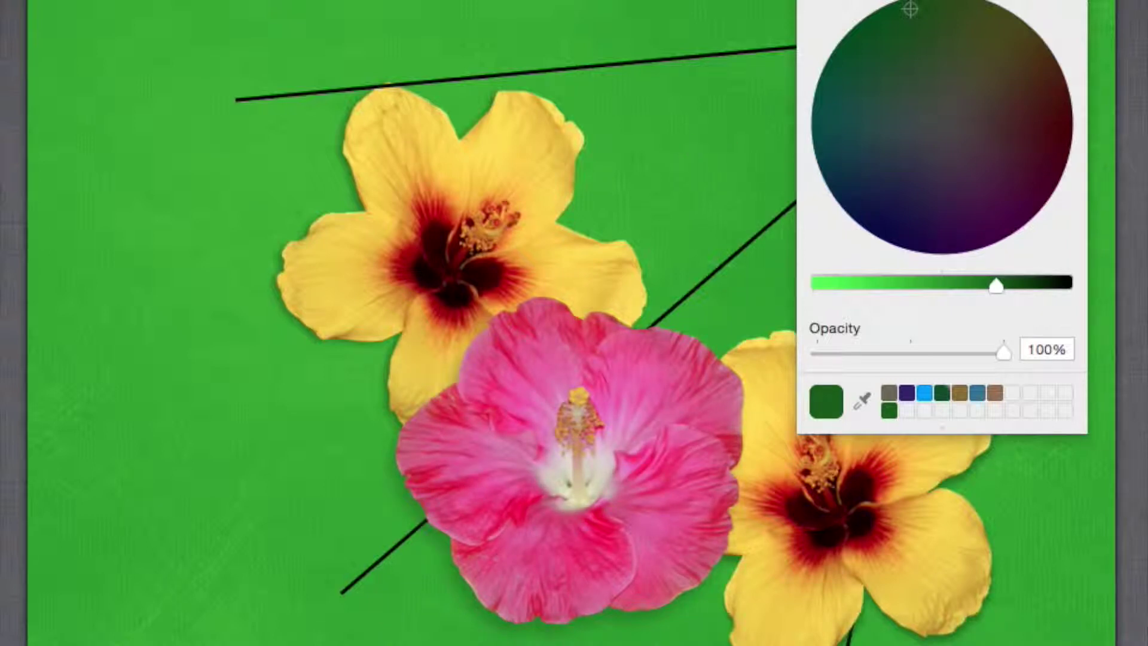
key("Escape")
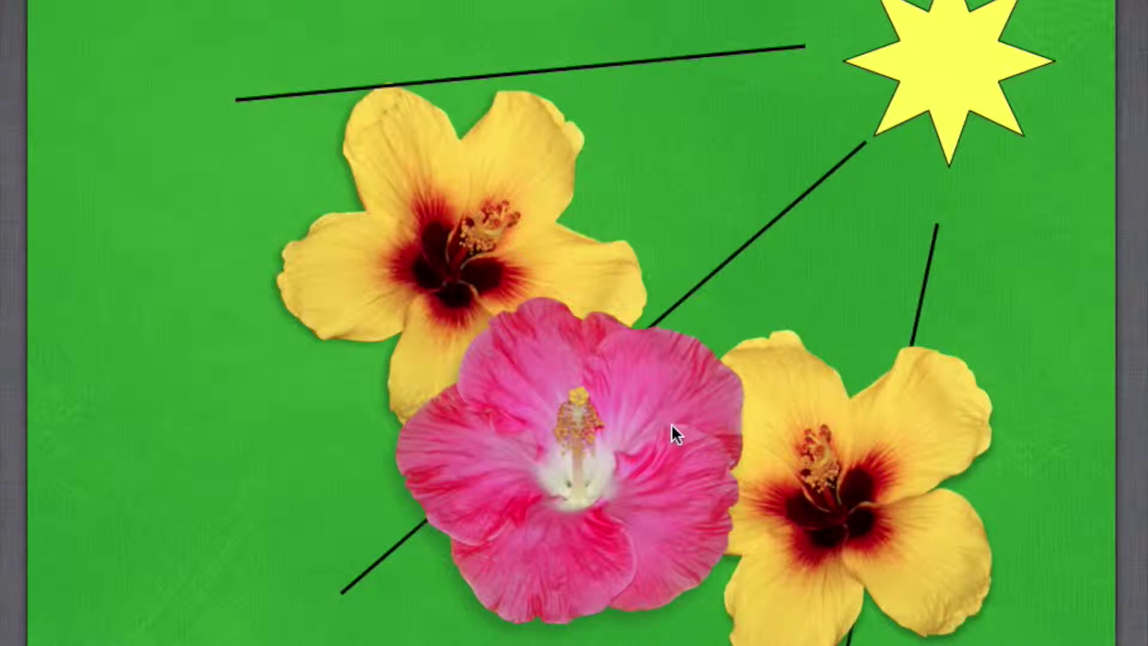
- Increase the pink flower's shadow offset to 15 pt and its blur to 13 pt
left_click(574, 435)
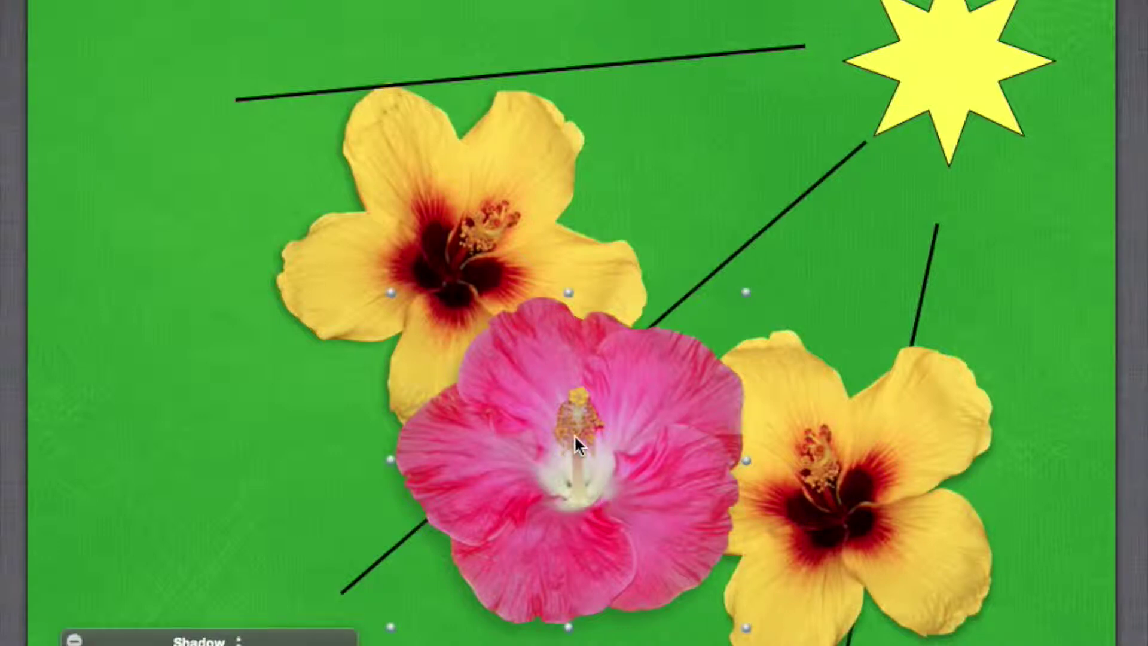
left_click_drag(260, 638, 634, 361)
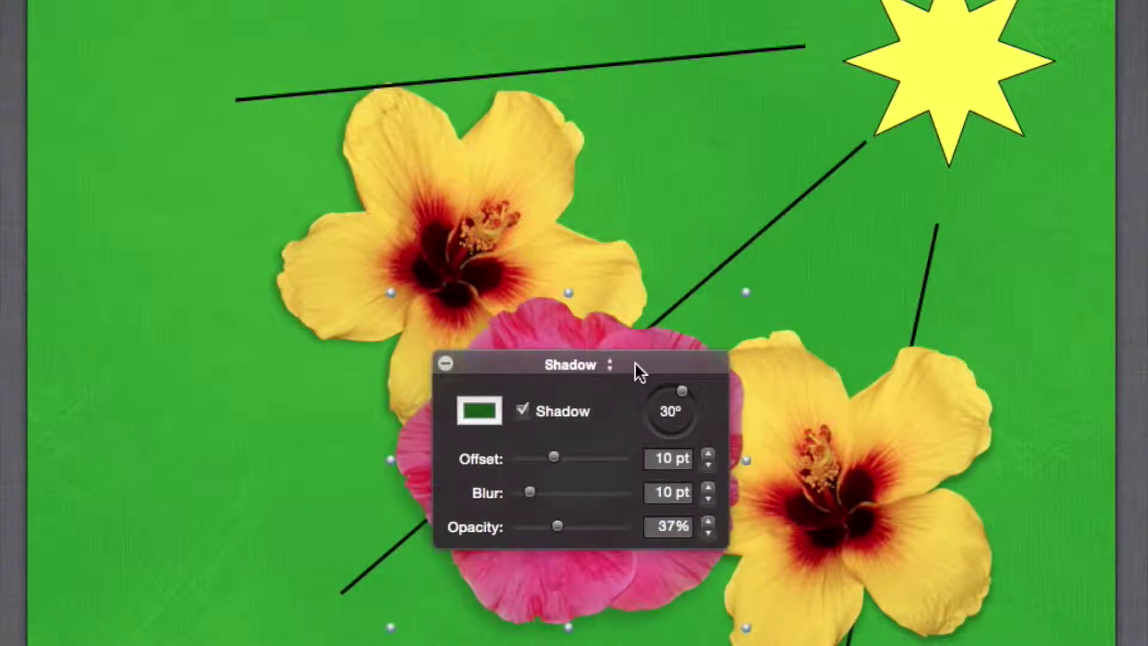
left_click_drag(558, 454, 573, 457)
left_click_drag(536, 490, 538, 488)
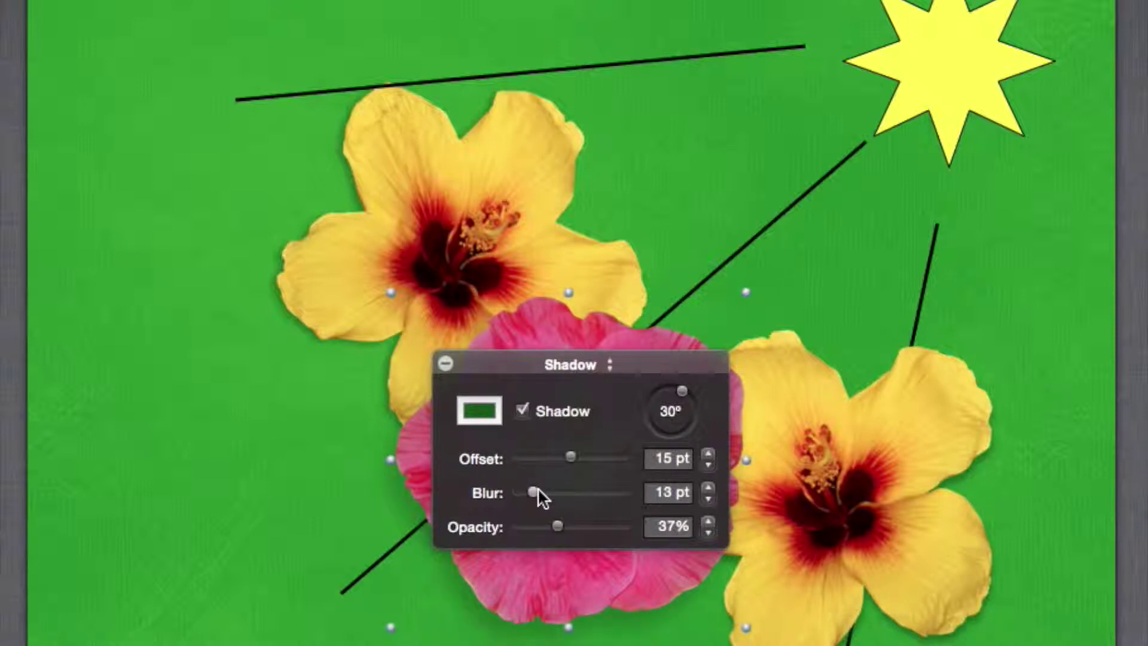